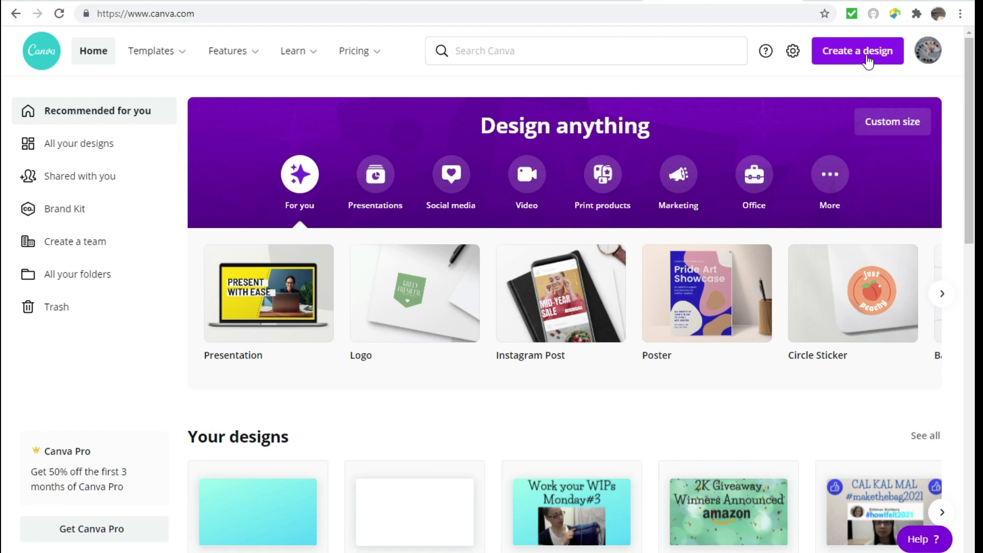
Step: Look through the previously made thumbnails in the list of your own designs
{"action": "scroll", "coordinate": [513, 411], "scroll_direction": "down", "scroll_amount": 3}
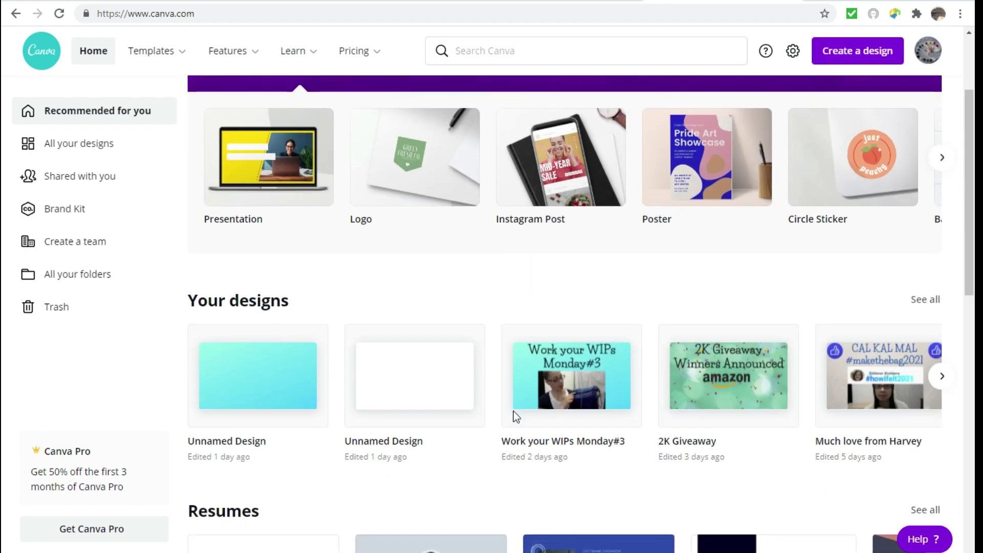
{"action": "scroll", "coordinate": [676, 388], "scroll_direction": "down", "scroll_amount": 1}
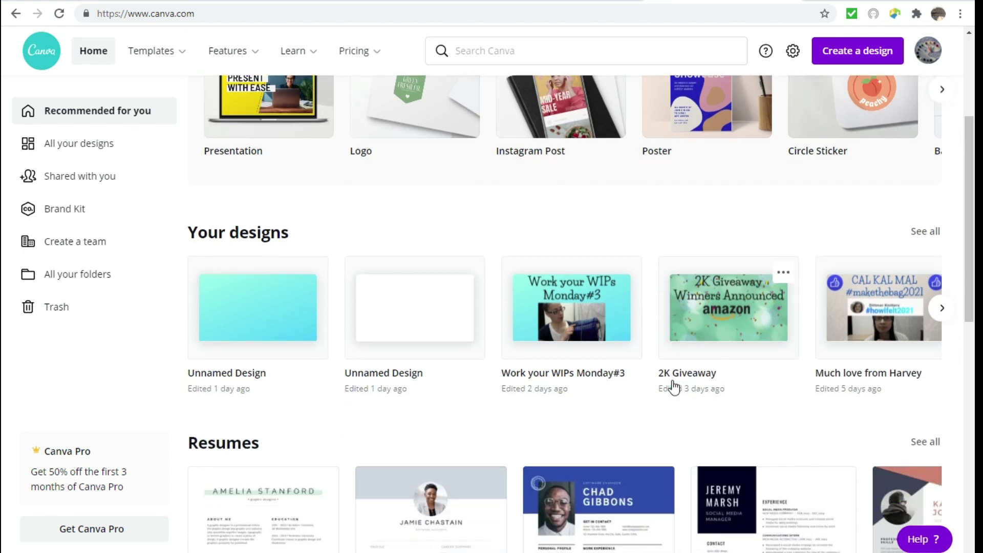
{"action": "left_click", "coordinate": [942, 308]}
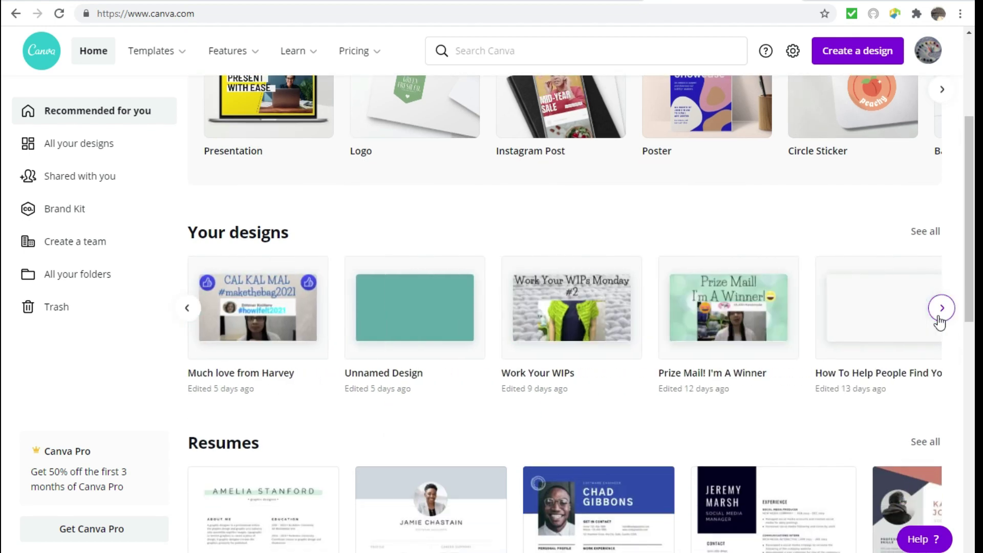
{"action": "left_click", "coordinate": [941, 314]}
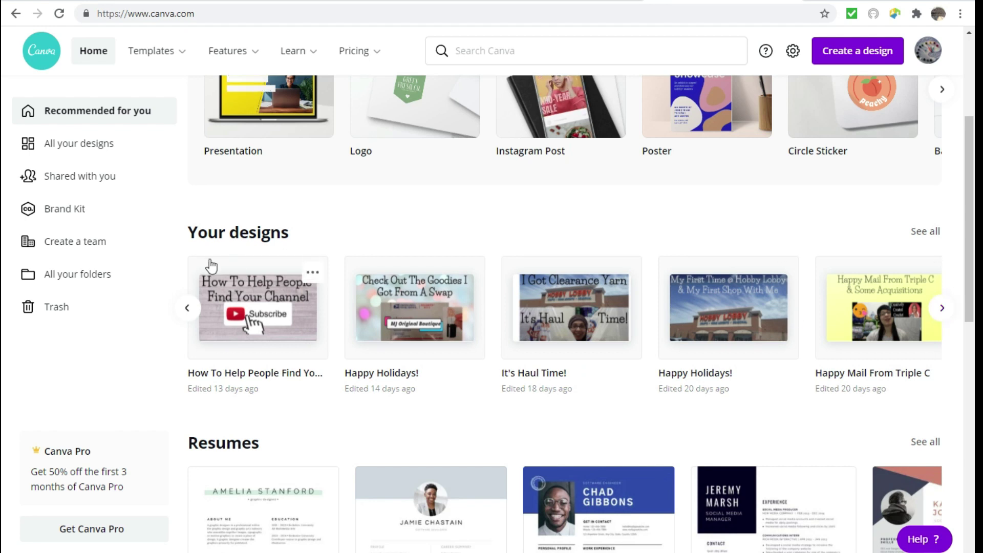
{"action": "left_click", "coordinate": [188, 309]}
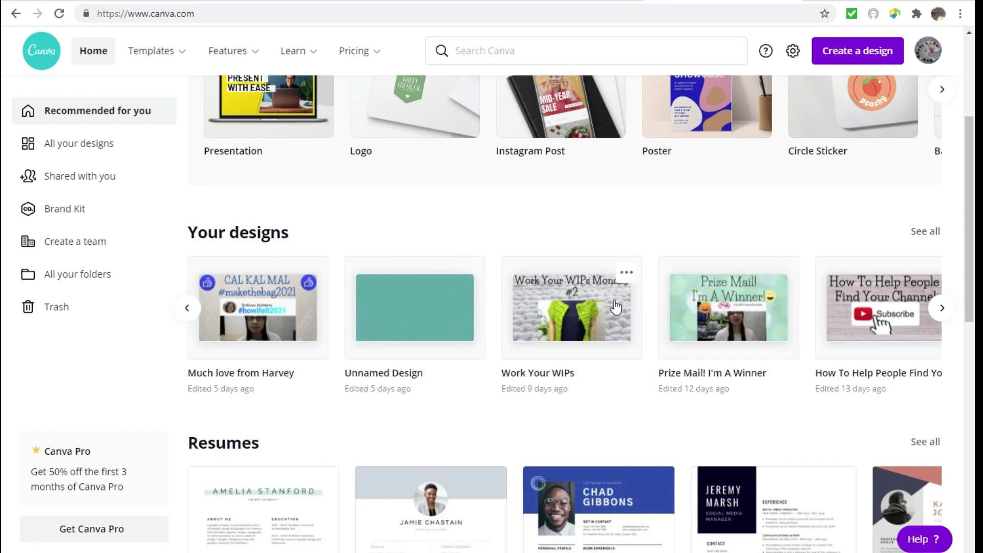
{"action": "left_click", "coordinate": [189, 309]}
{"action": "left_click", "coordinate": [189, 309]}
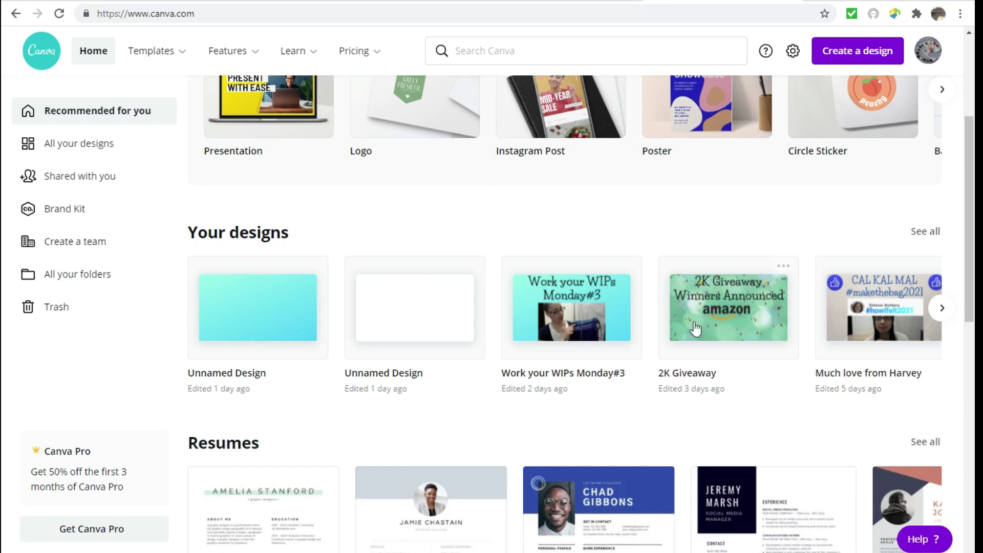
{"action": "scroll", "coordinate": [672, 293], "scroll_direction": "up", "scroll_amount": 3}
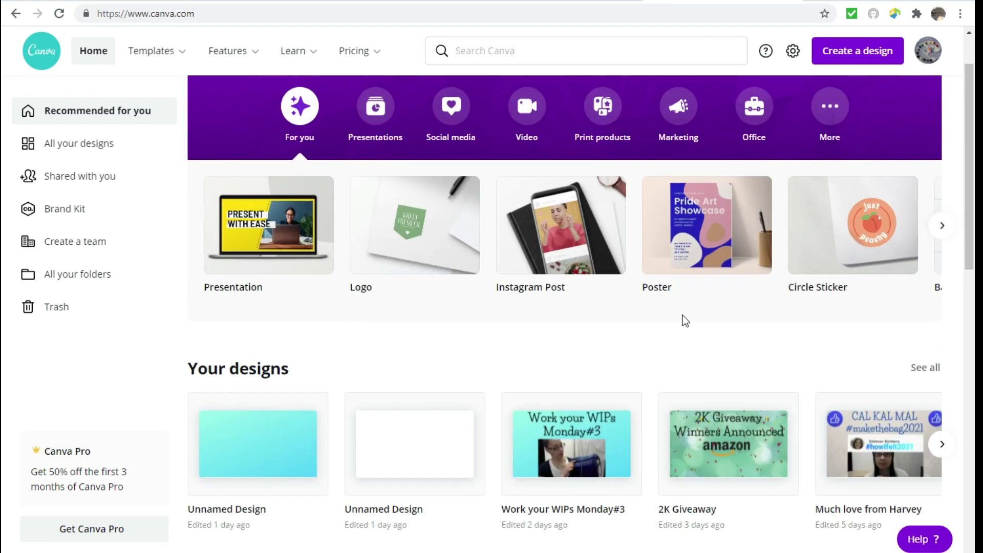
Step: Create a new blank YouTube Thumbnail design, 1280 × 720 px, by searching the design types for "yo"
{"action": "left_click", "coordinate": [865, 62]}
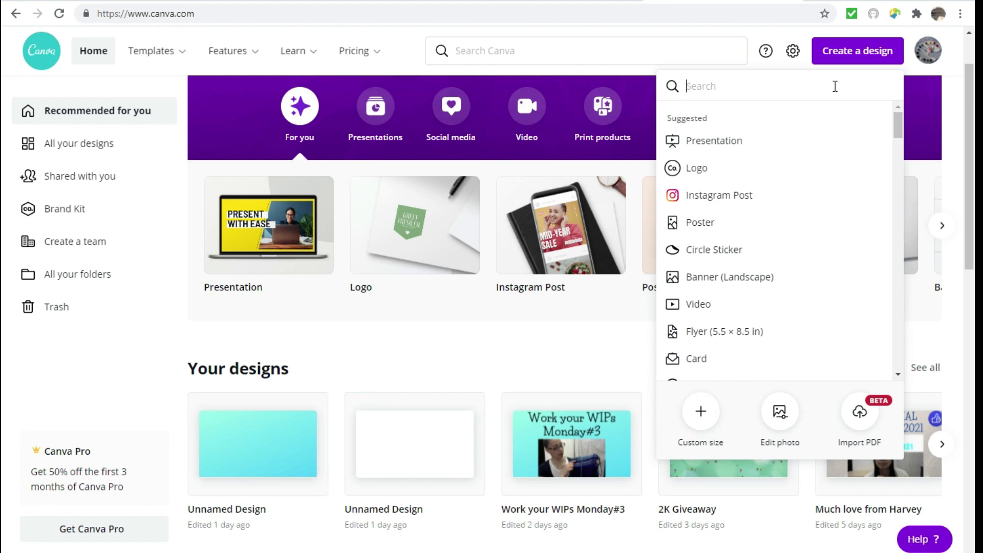
{"action": "type", "text": "yo"}
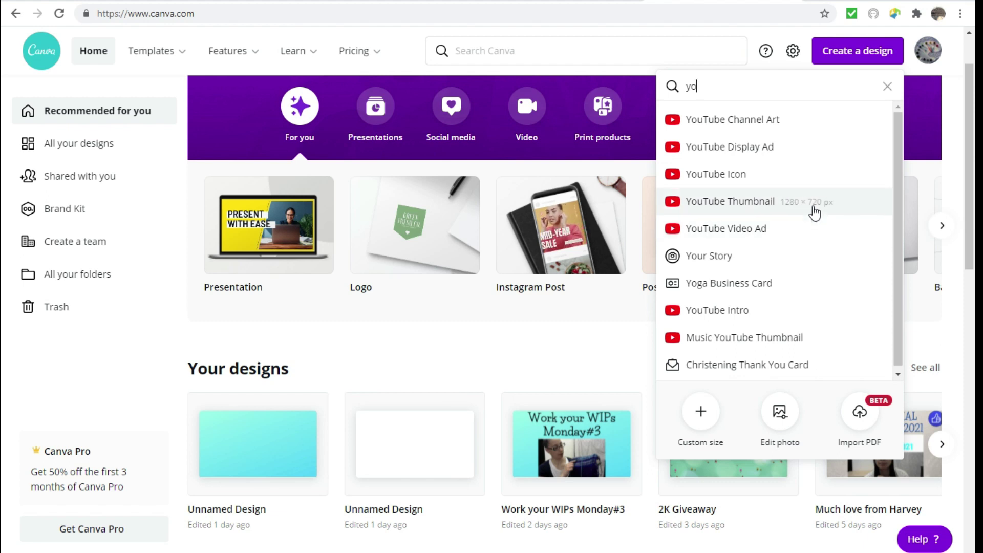
{"action": "left_click", "coordinate": [763, 206]}
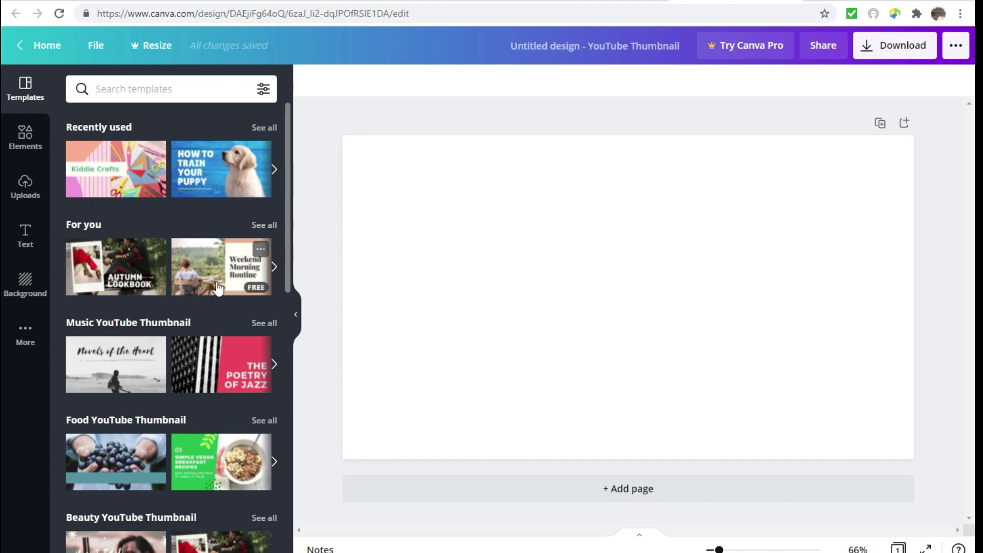
Step: Apply the free blue gradient background to the page and lower its transparency value to make it paler
{"action": "left_click", "coordinate": [25, 283]}
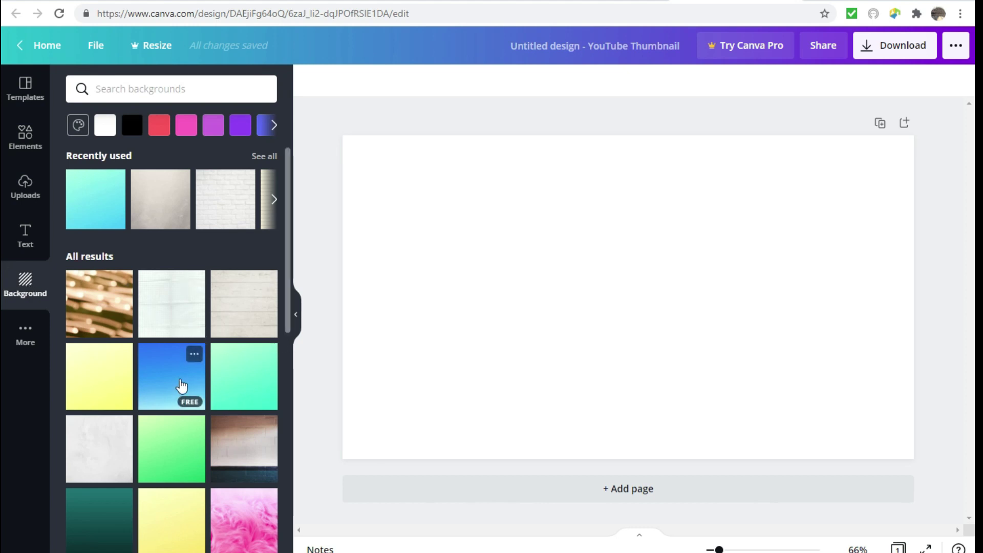
{"action": "left_click", "coordinate": [170, 380]}
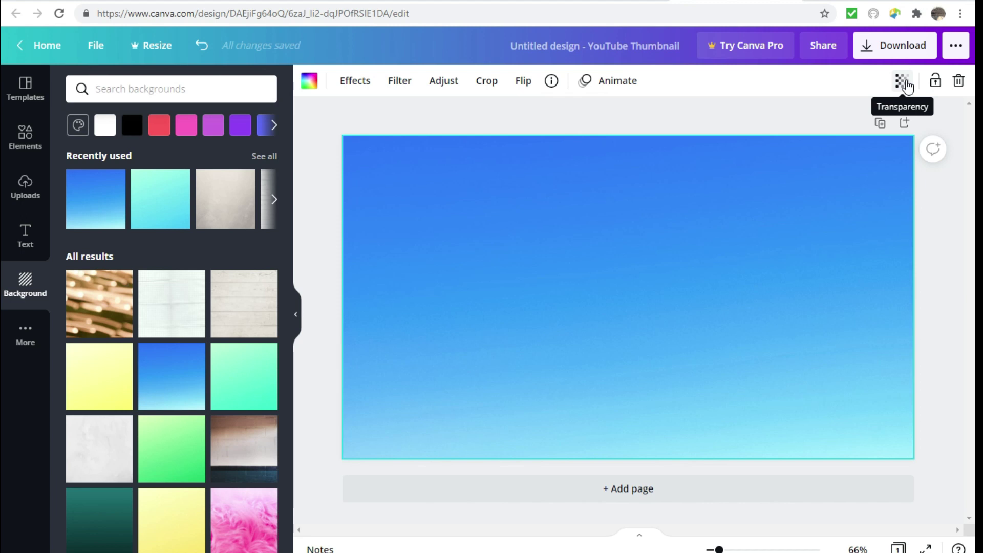
{"action": "left_click", "coordinate": [904, 84]}
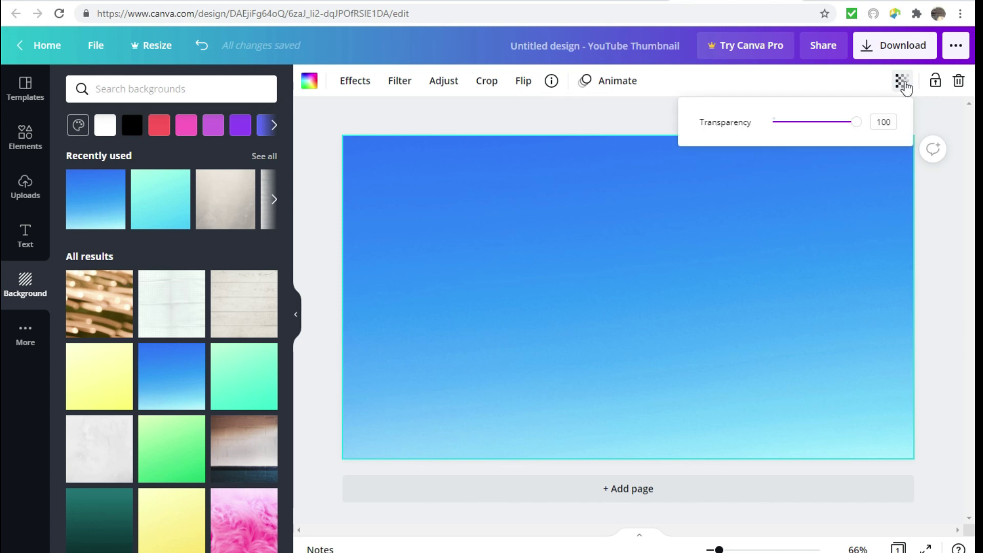
{"action": "left_click_drag", "start_coordinate": [852, 124], "coordinate": [815, 127]}
{"action": "left_click", "coordinate": [864, 270]}
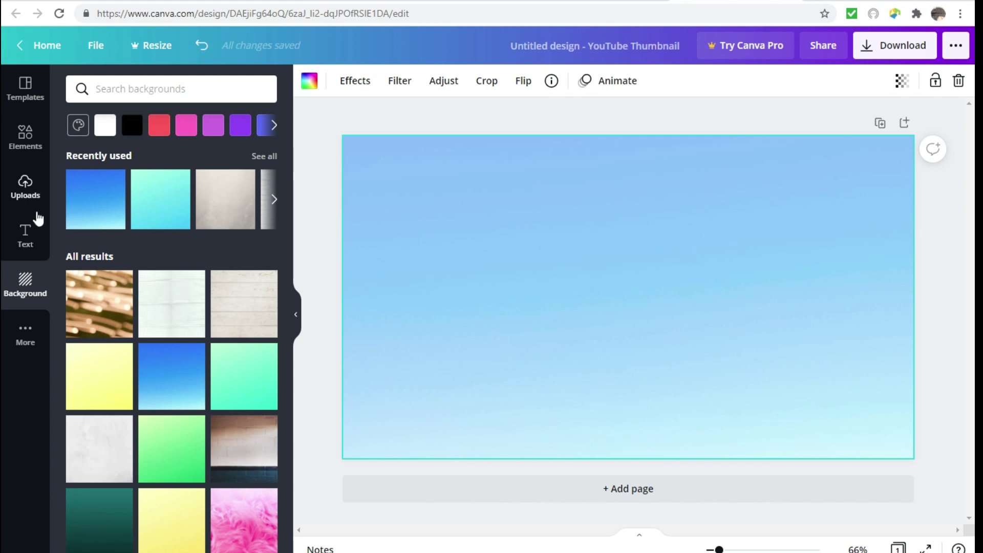
Step: Upload the photo of the white mailing package and the photo of the woman covering her mouth to the image uploads
{"action": "left_click", "coordinate": [35, 195]}
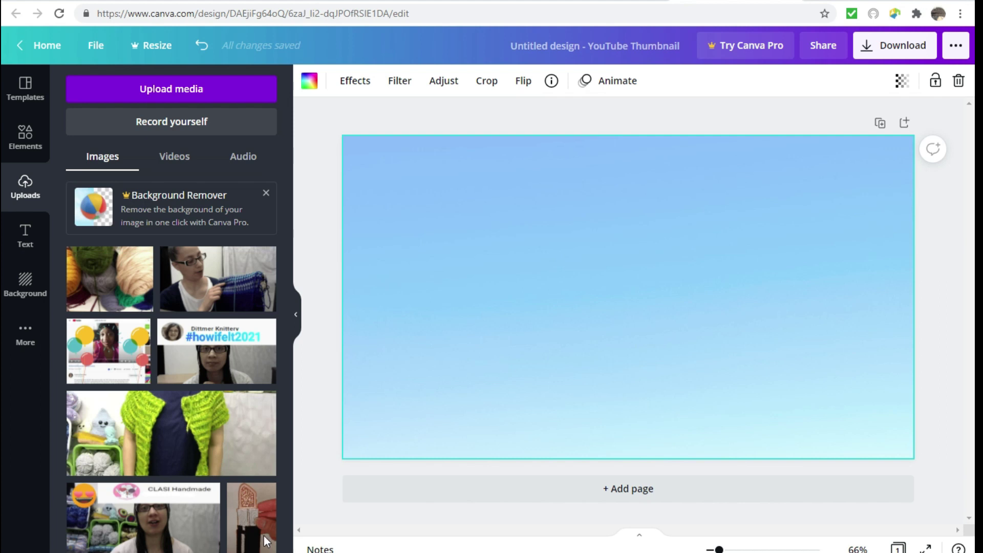
{"action": "left_click_drag", "start_coordinate": [850, 374], "coordinate": [286, 345]}
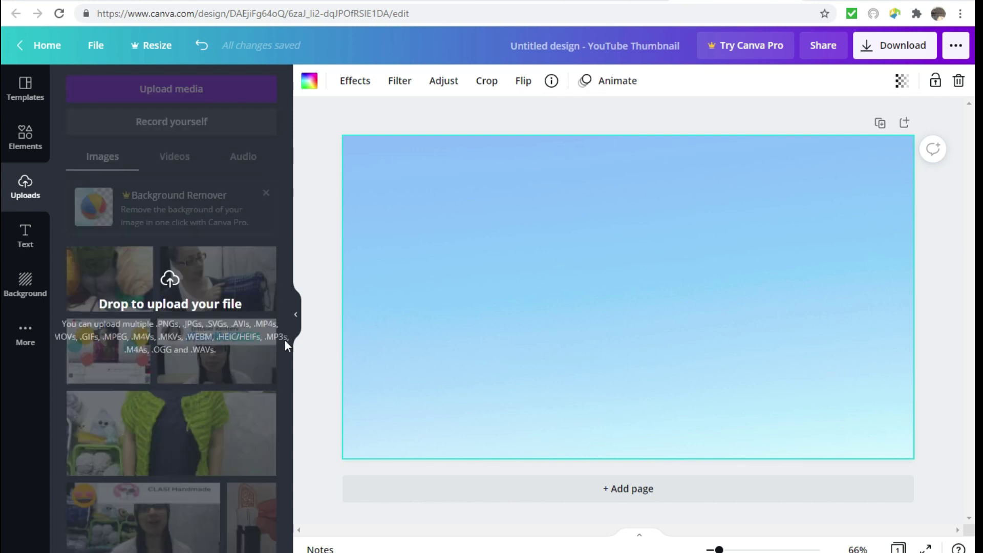
{"action": "left_click_drag", "start_coordinate": [183, 354], "coordinate": [184, 356]}
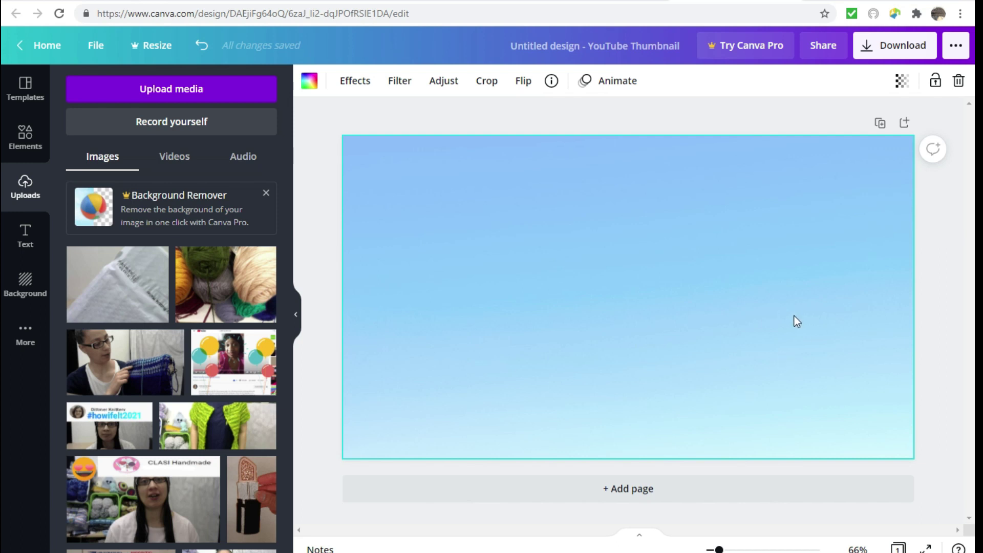
{"action": "left_click_drag", "start_coordinate": [496, 359], "coordinate": [141, 338]}
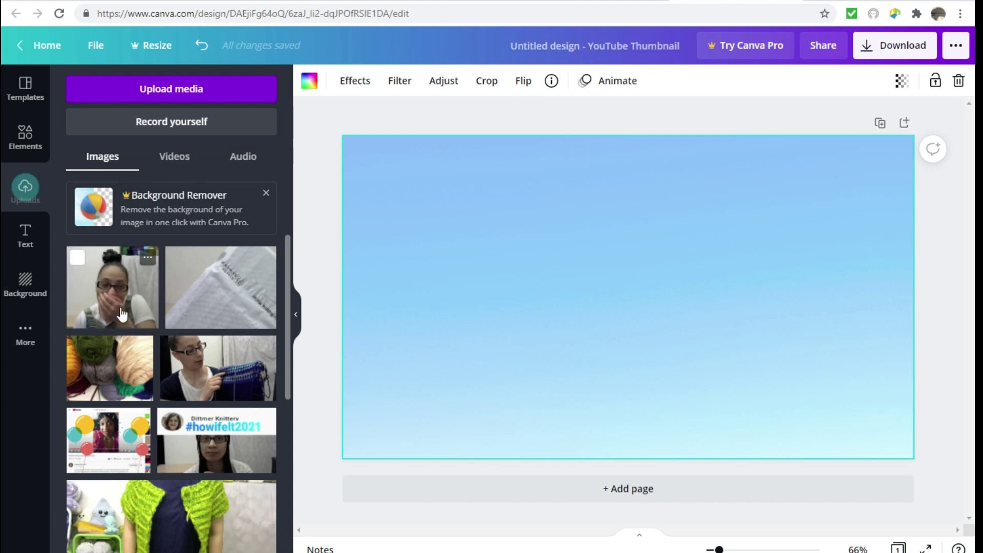
Step: Place the slightly enlarged photo of the woman and the package photo side by side along the page's bottom edge, with the package on the left
{"action": "left_click_drag", "start_coordinate": [147, 311], "coordinate": [608, 358]}
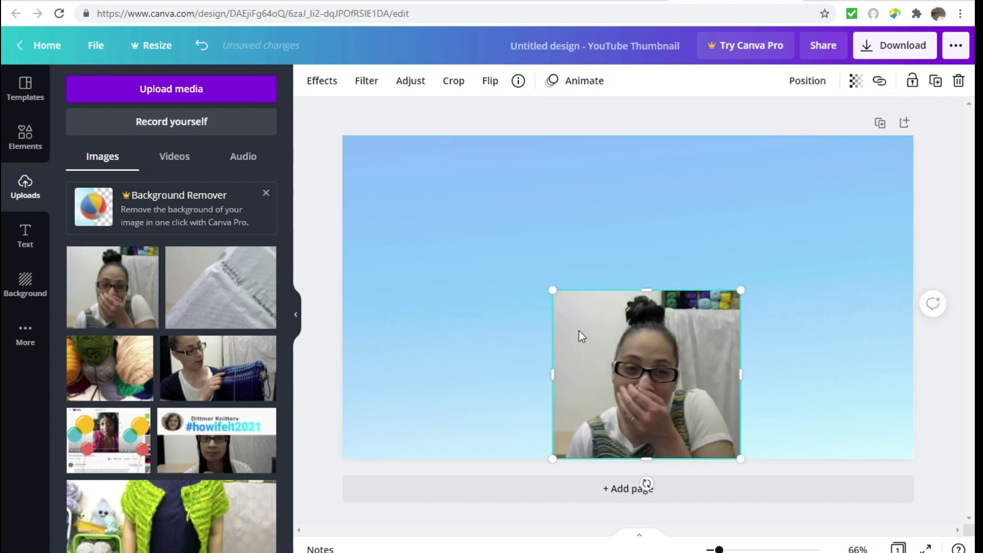
{"action": "left_click_drag", "start_coordinate": [562, 301], "coordinate": [529, 266]}
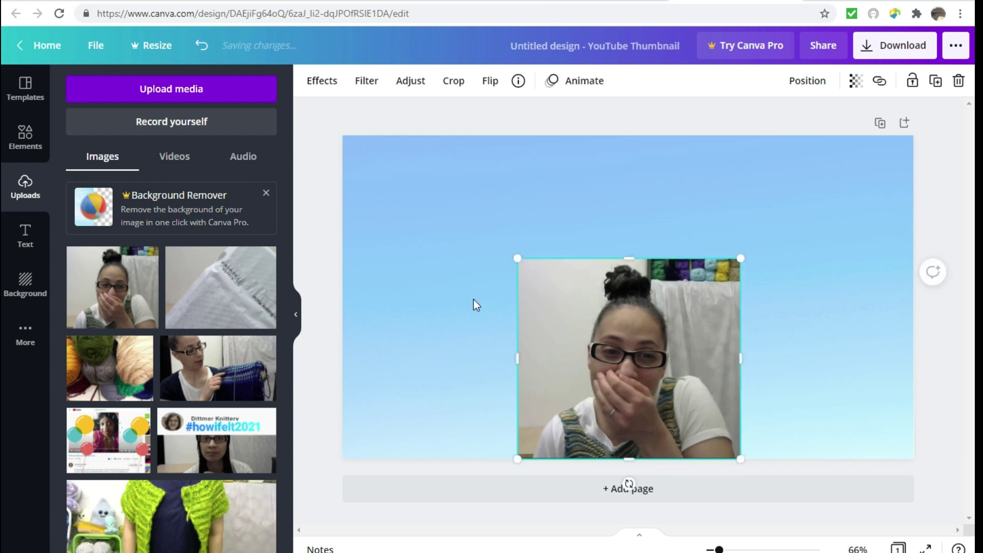
{"action": "left_click_drag", "start_coordinate": [213, 311], "coordinate": [424, 367]}
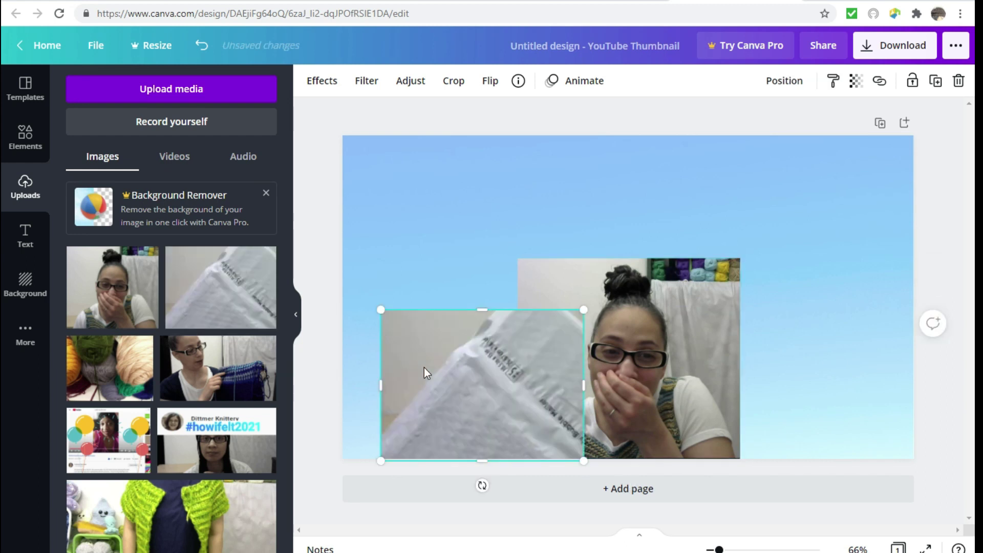
{"action": "left_click_drag", "start_coordinate": [706, 328], "coordinate": [738, 328]}
{"action": "left_click", "coordinate": [509, 239]}
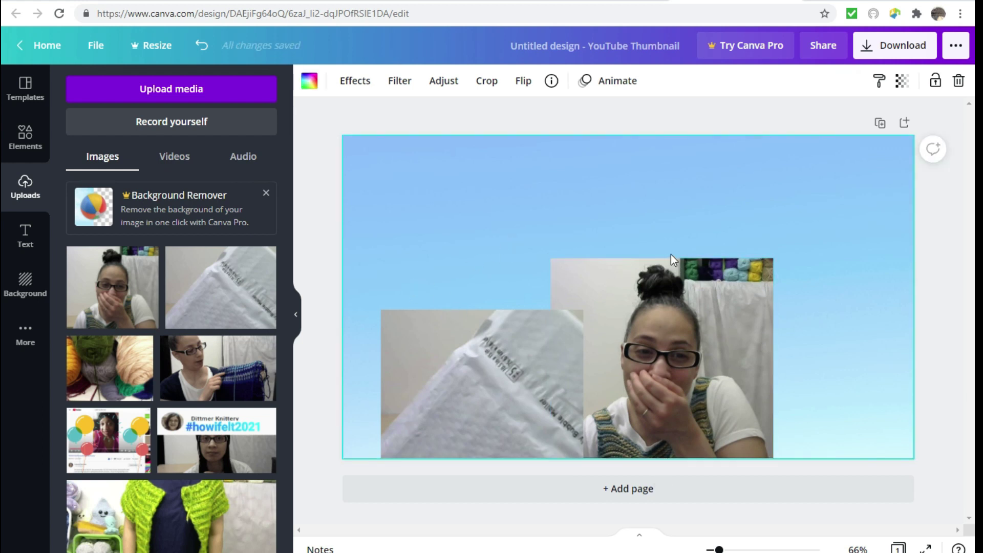
Step: Shrink the photo of the woman slightly, keeping its lower edge on the bottom of the page
{"action": "left_click", "coordinate": [678, 273]}
{"action": "mouse_move", "coordinate": [671, 268]}
{"action": "left_mouse_down"}
{"action": "mouse_move", "coordinate": [679, 284]}
{"action": "mouse_move", "coordinate": [682, 268]}
{"action": "left_mouse_up"}
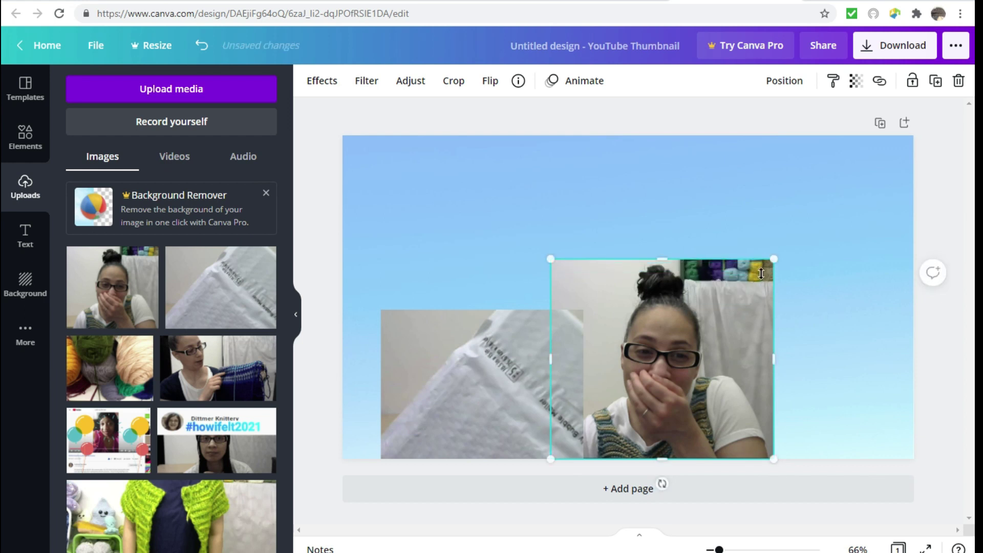
{"action": "left_click_drag", "start_coordinate": [776, 262], "coordinate": [781, 321]}
{"action": "mouse_move", "coordinate": [654, 288]}
{"action": "left_mouse_down"}
{"action": "mouse_move", "coordinate": [660, 337]}
{"action": "mouse_move", "coordinate": [668, 288]}
{"action": "left_mouse_up"}
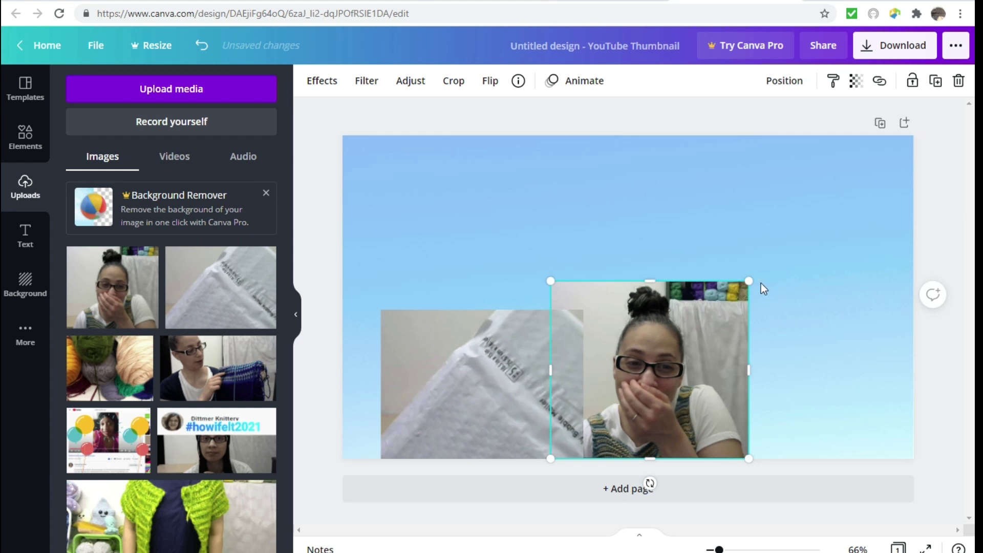
{"action": "left_click_drag", "start_coordinate": [757, 288], "coordinate": [773, 281]}
{"action": "mouse_move", "coordinate": [761, 377]}
{"action": "left_mouse_down"}
{"action": "mouse_move", "coordinate": [799, 377]}
{"action": "mouse_move", "coordinate": [764, 374]}
{"action": "left_mouse_up"}
{"action": "left_click_drag", "start_coordinate": [765, 272], "coordinate": [789, 292]}
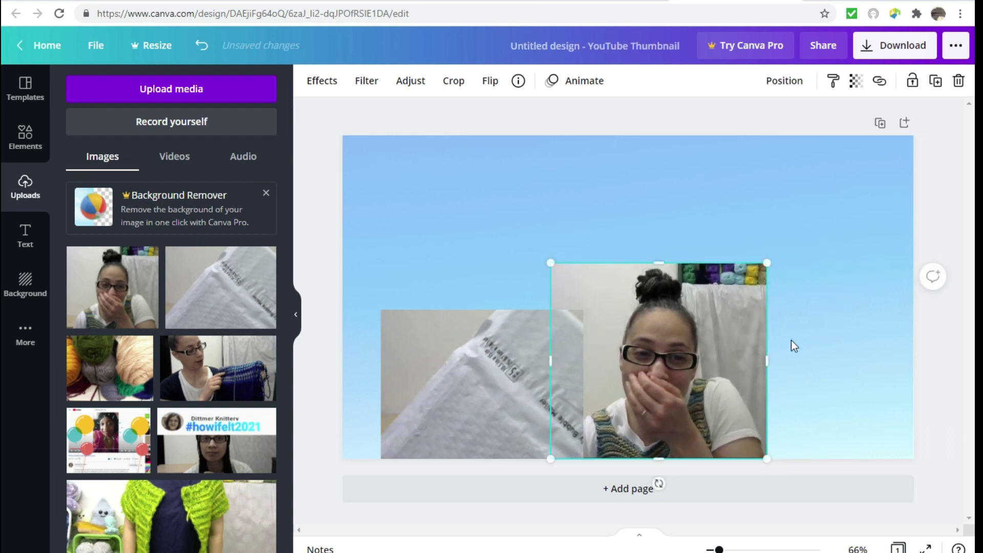
{"action": "left_click", "coordinate": [821, 385]}
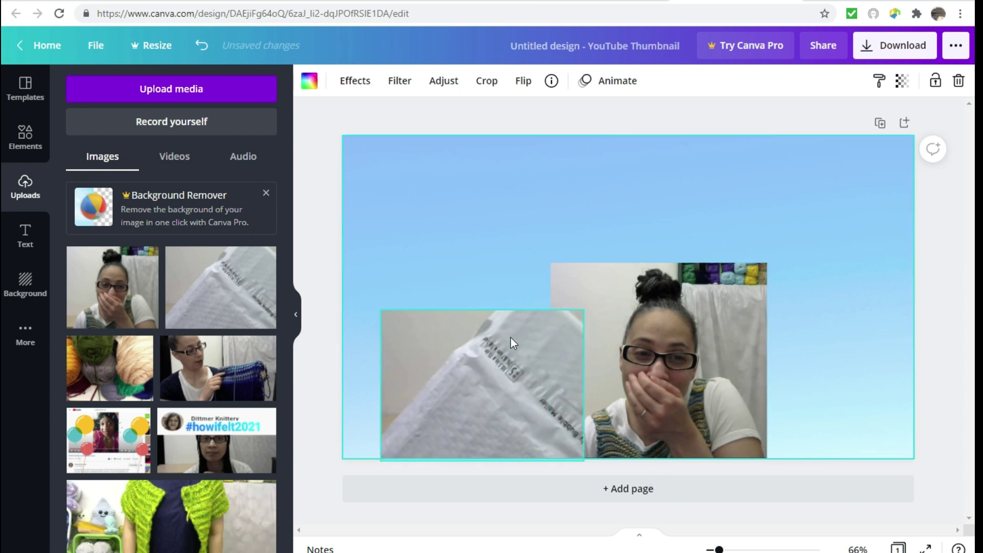
Step: Reposition the package photo slightly further left, flush with the page's bottom edge and overlapping the woman's photo
{"action": "left_click", "coordinate": [481, 382]}
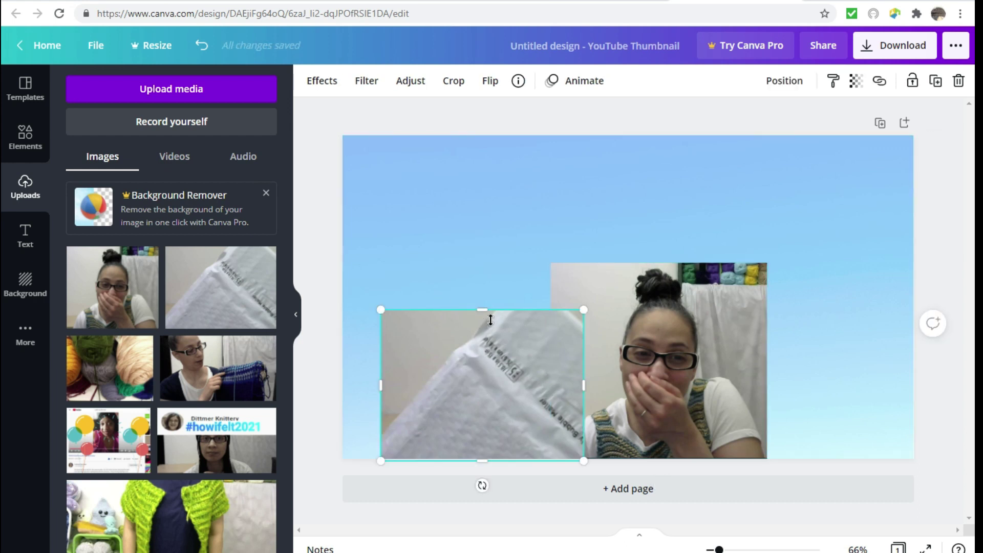
{"action": "left_click_drag", "start_coordinate": [510, 339], "coordinate": [518, 300]}
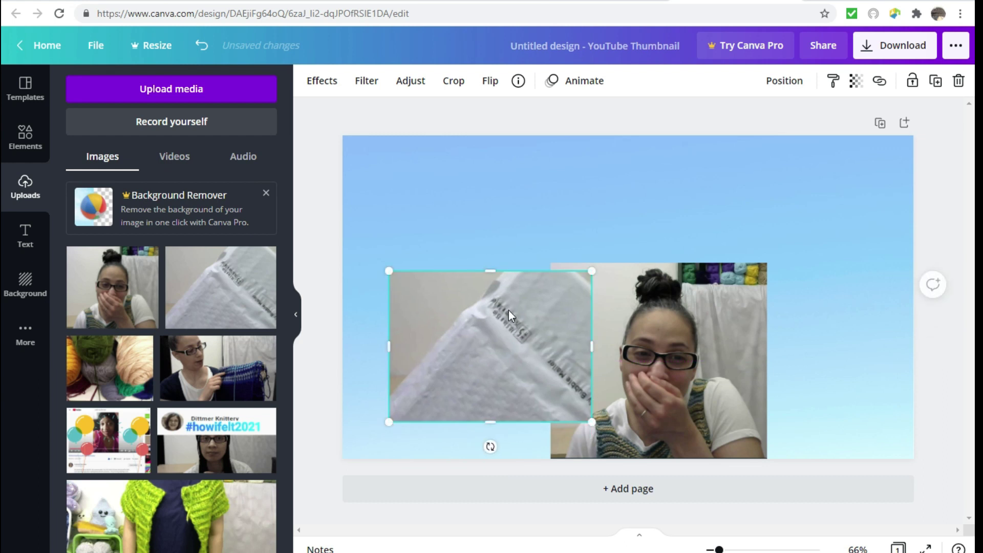
{"action": "mouse_move", "coordinate": [490, 447]}
{"action": "left_mouse_down"}
{"action": "mouse_move", "coordinate": [439, 430]}
{"action": "mouse_move", "coordinate": [535, 433]}
{"action": "mouse_move", "coordinate": [548, 394]}
{"action": "mouse_move", "coordinate": [527, 438]}
{"action": "mouse_move", "coordinate": [492, 455]}
{"action": "mouse_move", "coordinate": [497, 447]}
{"action": "left_mouse_up"}
{"action": "left_click_drag", "start_coordinate": [472, 383], "coordinate": [468, 412]}
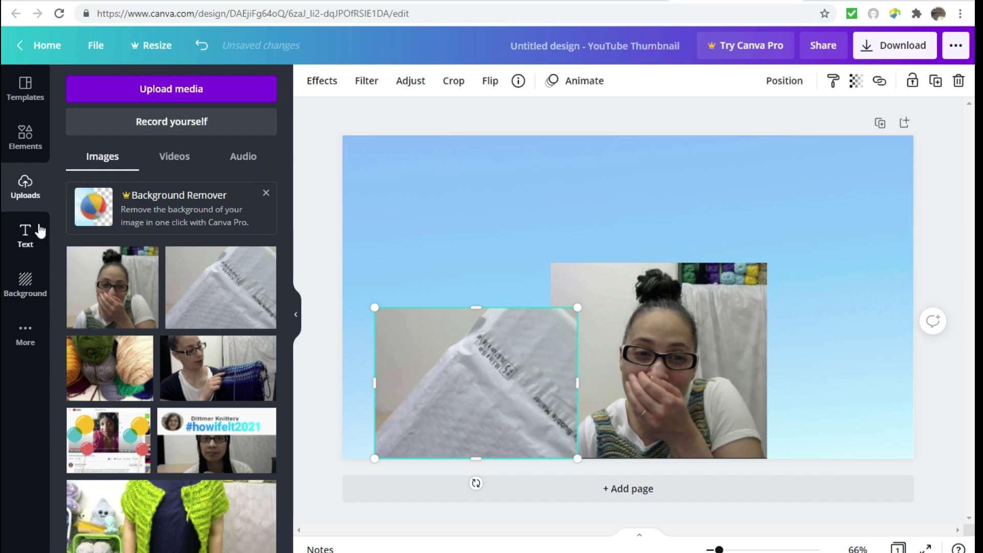
Step: Examine the recently used text styles and font combinations available for the thumbnail's title
{"action": "left_click", "coordinate": [26, 236]}
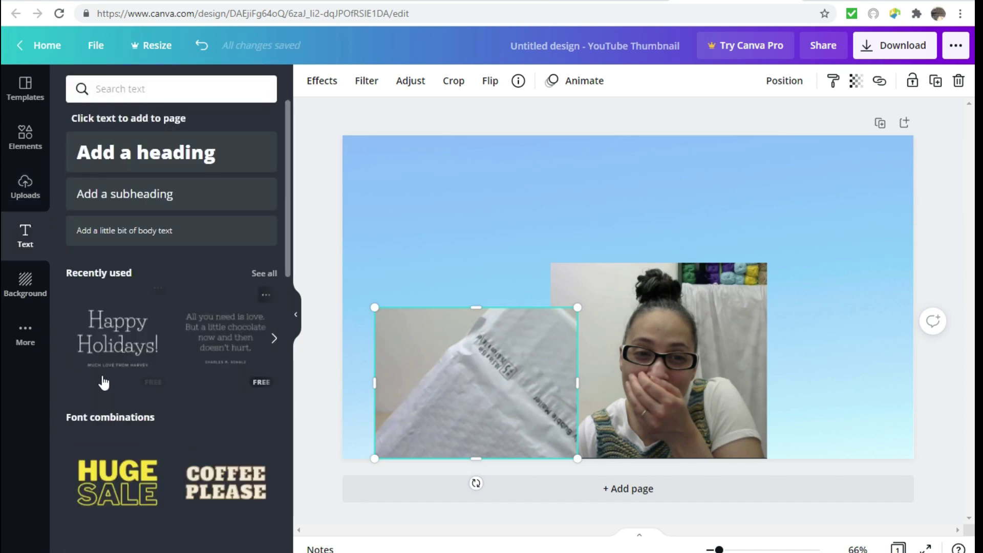
{"action": "scroll", "coordinate": [138, 382], "scroll_direction": "down", "scroll_amount": 1}
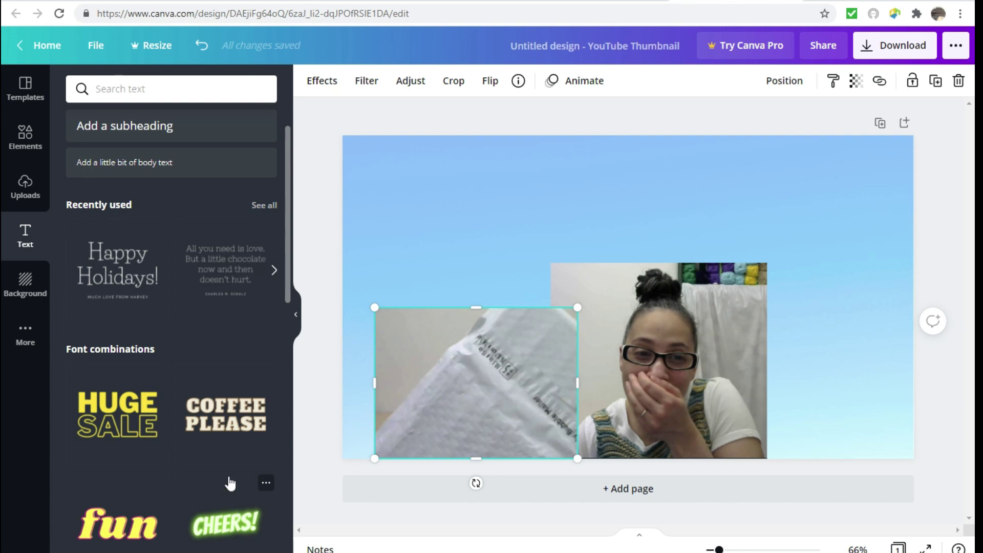
{"action": "scroll", "coordinate": [228, 481], "scroll_direction": "down", "scroll_amount": 5}
{"action": "scroll", "coordinate": [230, 483], "scroll_direction": "down", "scroll_amount": 2}
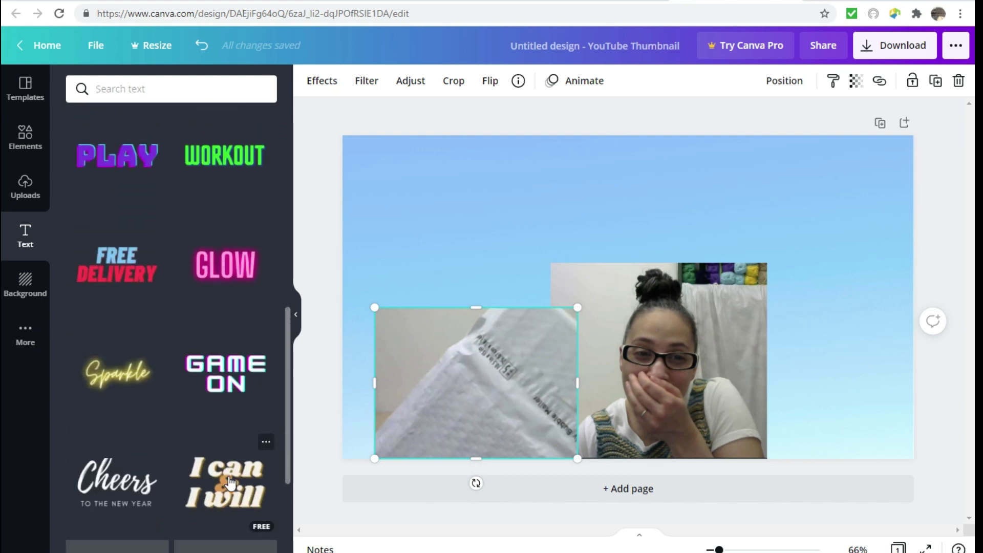
{"action": "scroll", "coordinate": [230, 483], "scroll_direction": "up", "scroll_amount": 4}
{"action": "scroll", "coordinate": [229, 479], "scroll_direction": "up", "scroll_amount": 2}
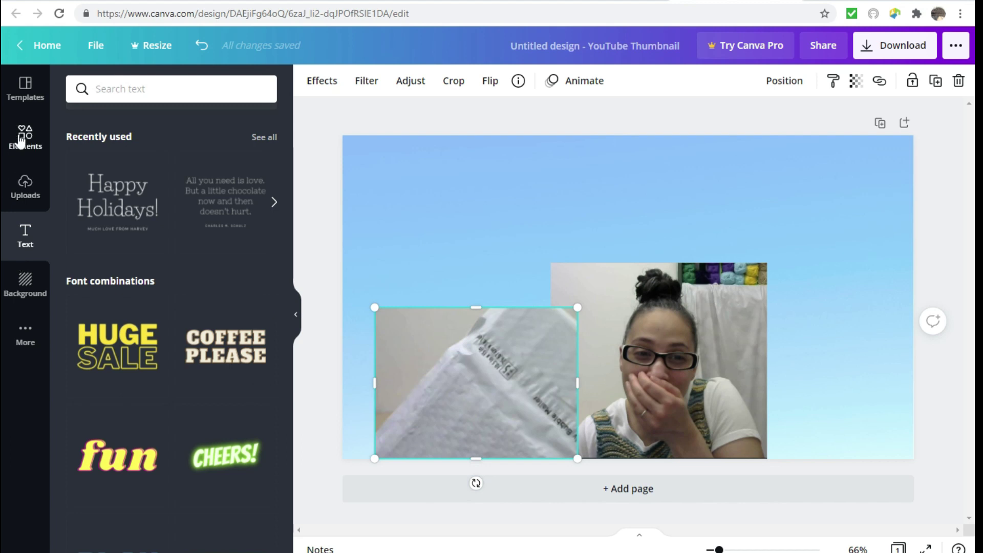
{"action": "mouse_move", "coordinate": [102, 219]}
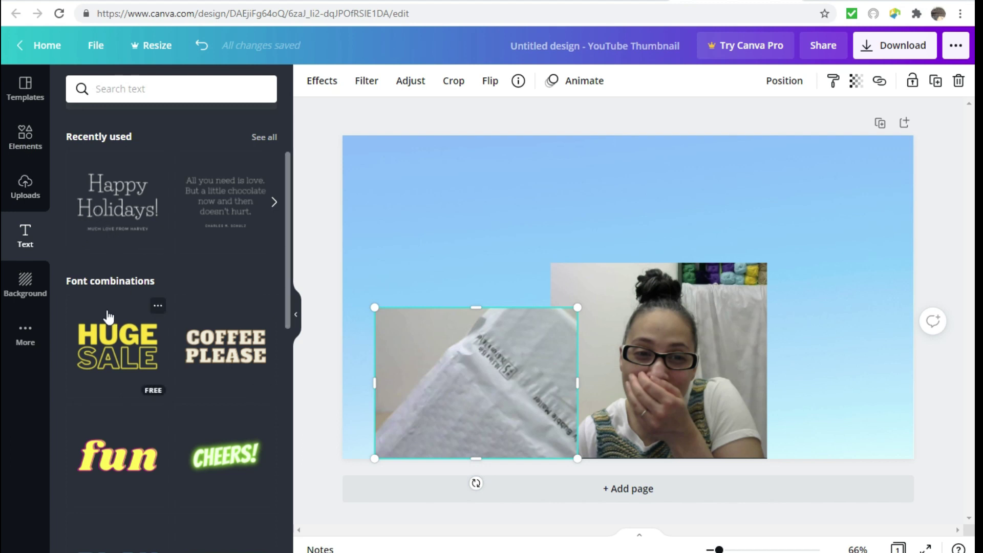
{"action": "scroll", "coordinate": [102, 307], "scroll_direction": "up", "scroll_amount": 3}
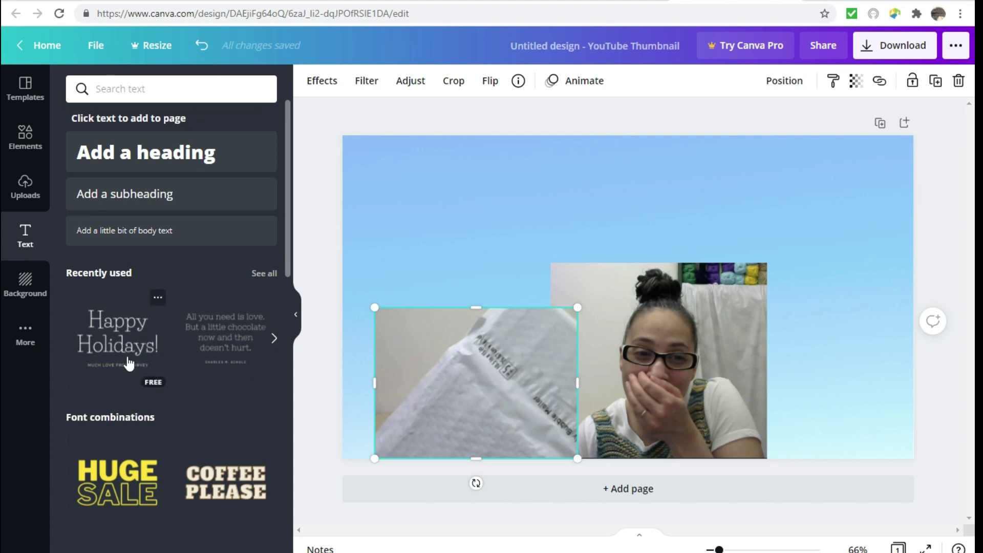
Step: Add the recently used "Happy Holidays!" text style to the page and centre it against the page's upper edge
{"action": "left_click_drag", "start_coordinate": [118, 351], "coordinate": [516, 183]}
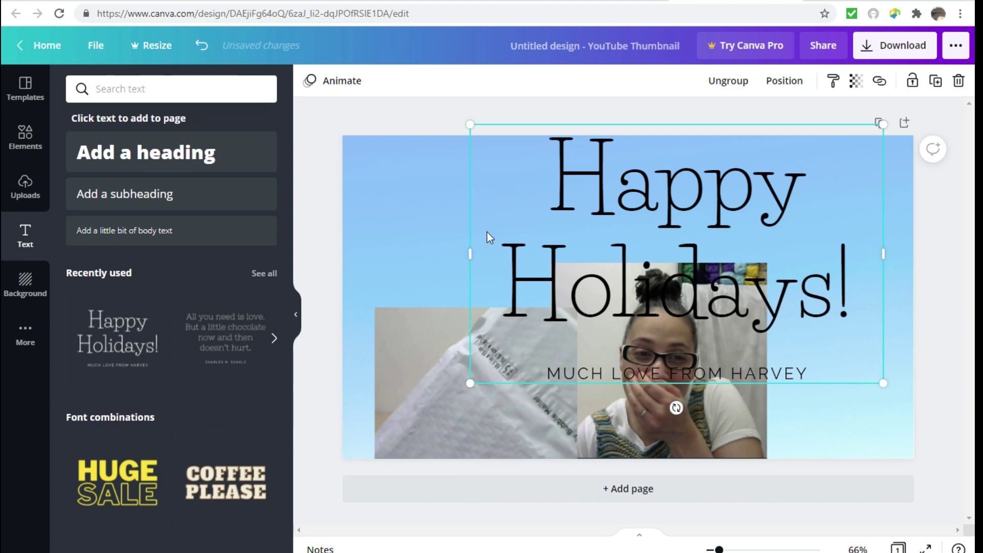
{"action": "left_click", "coordinate": [508, 283]}
{"action": "left_click_drag", "start_coordinate": [695, 321], "coordinate": [646, 333]}
Step: Delete all the text in the small placeholder line beneath the "Happy Holidays!" heading
{"action": "left_click", "coordinate": [730, 384]}
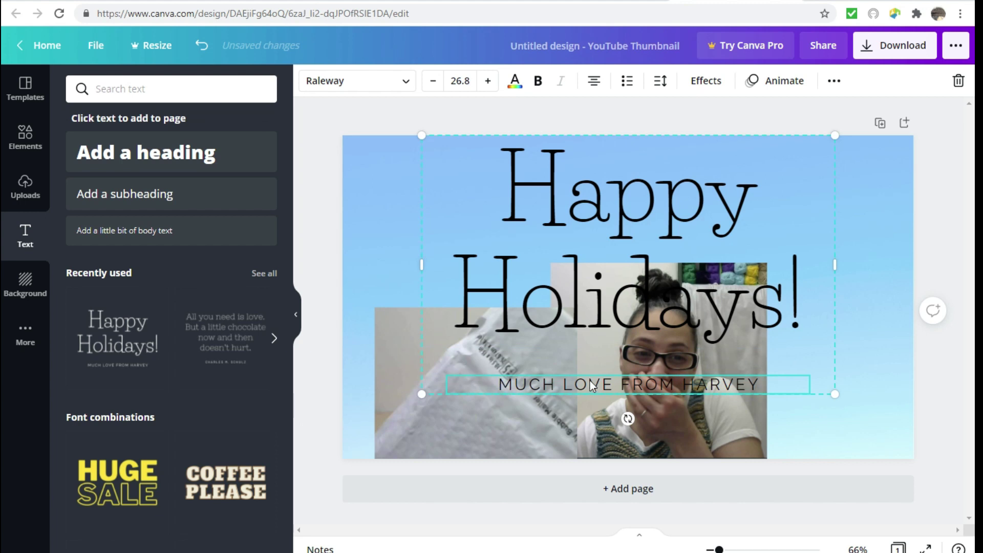
{"action": "left_click", "coordinate": [776, 394]}
{"action": "key", "text": "BackSpace"}
{"action": "key", "text": "BackSpace"}
{"action": "key", "text": "BackSpace"}
{"action": "key", "text": "BackSpace"}
{"action": "key", "text": "BackSpace"}
{"action": "key", "text": "BackSpace"}
{"action": "key", "text": "BackSpace"}
{"action": "key", "text": "BackSpace"}
{"action": "key", "text": "BackSpace"}
{"action": "key", "text": "BackSpace"}
{"action": "key", "text": "BackSpace"}
{"action": "key", "text": "BackSpace"}
{"action": "key", "text": "BackSpace"}
{"action": "key", "text": "BackSpace"}
{"action": "key", "text": "BackSpace"}
{"action": "key", "text": "BackSpace"}
{"action": "key", "text": "BackSpace"}
{"action": "key", "text": "BackSpace"}
{"action": "key", "text": "BackSpace"}
{"action": "key", "text": "BackSpace"}
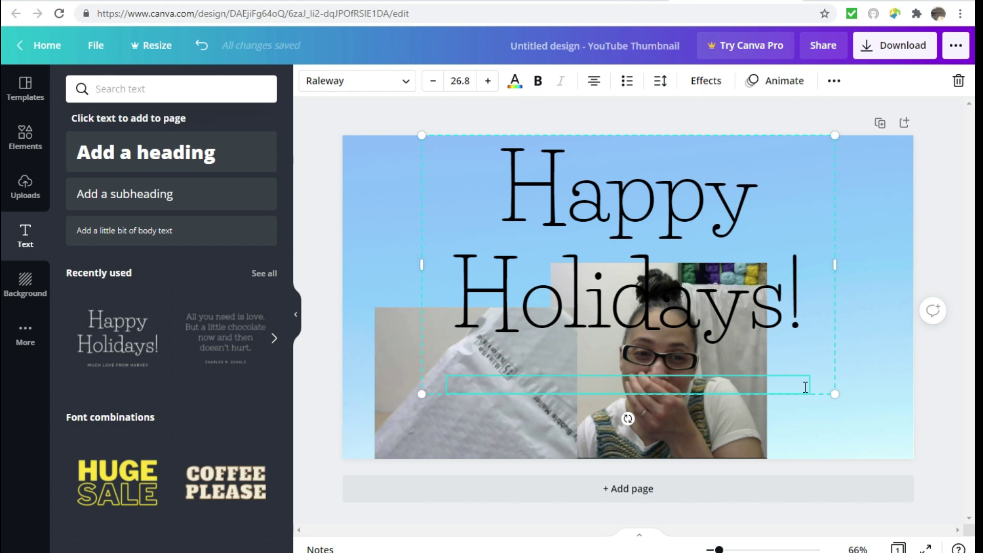
Step: Set the font size of the "Happy Holidays!" heading to 80
{"action": "left_click", "coordinate": [797, 310]}
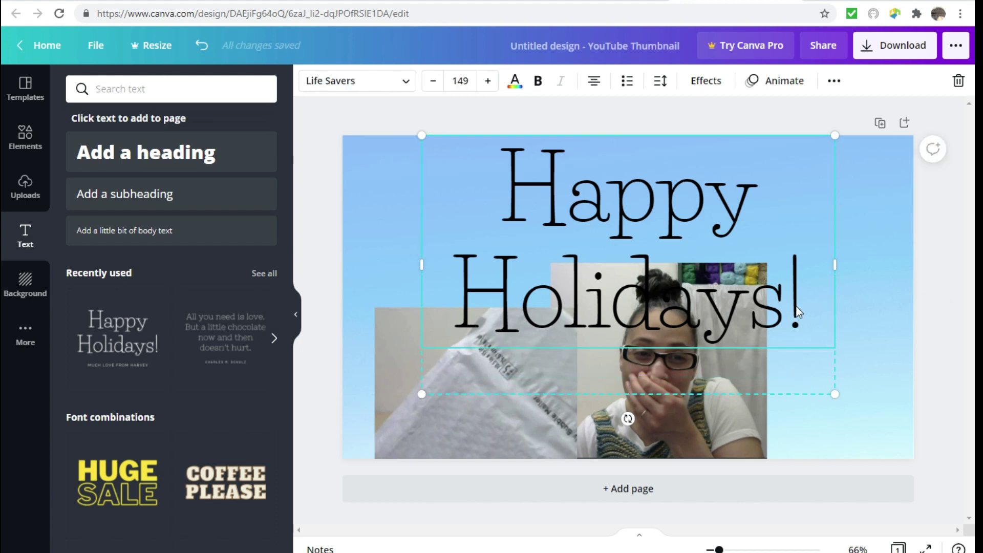
{"action": "left_click", "coordinate": [809, 307]}
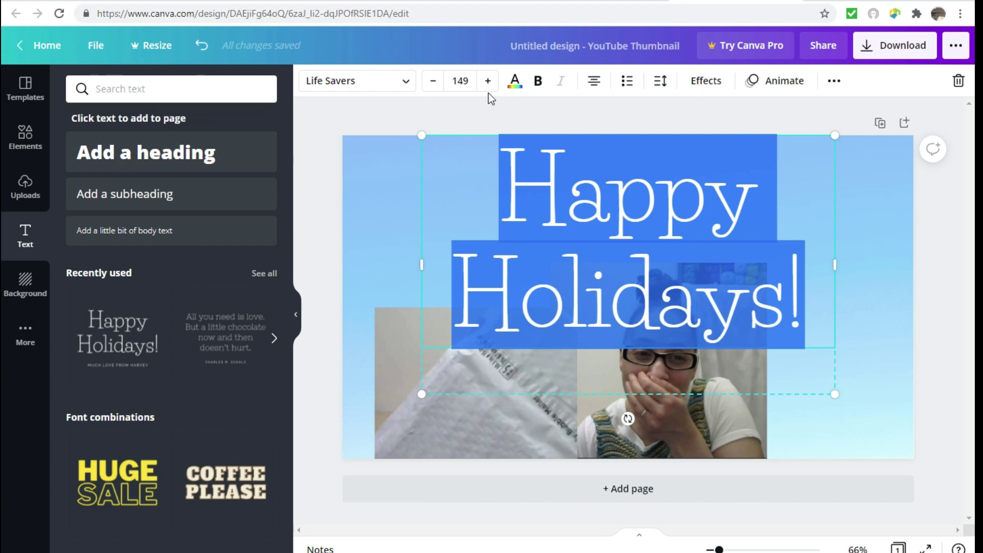
{"action": "left_click", "coordinate": [472, 88]}
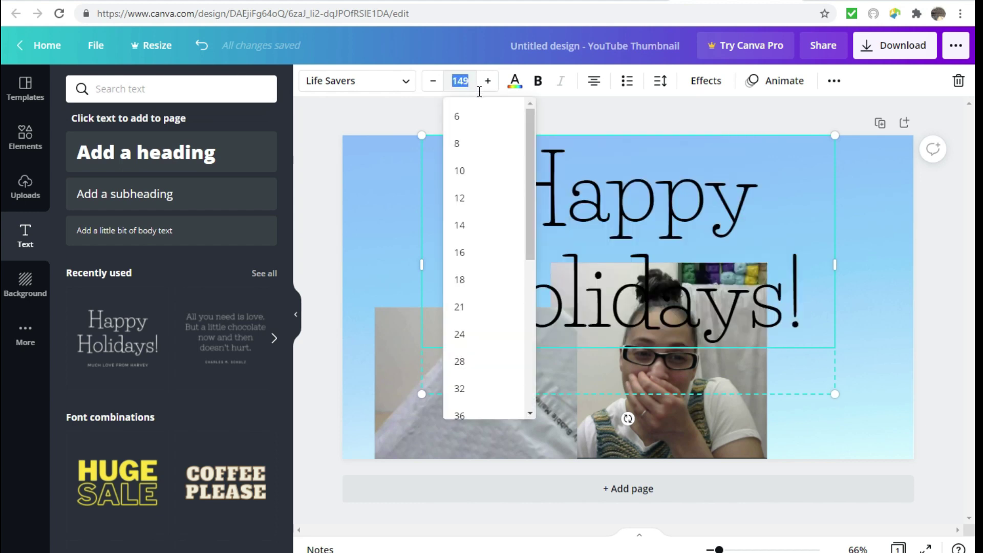
{"action": "key", "text": "BackSpace"}
{"action": "type", "text": "80"}
{"action": "left_click", "coordinate": [709, 305]}
Step: Move the text group up to the page's upper edge and widen it to span the full page width
{"action": "left_click_drag", "start_coordinate": [680, 340], "coordinate": [678, 302]}
{"action": "left_click_drag", "start_coordinate": [826, 217], "coordinate": [918, 240]}
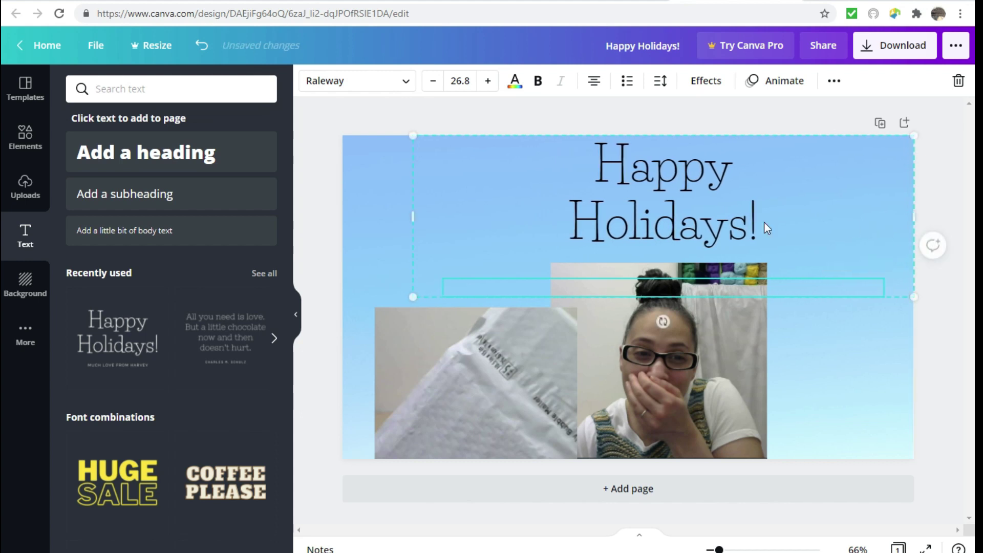
{"action": "left_click_drag", "start_coordinate": [422, 226], "coordinate": [344, 224]}
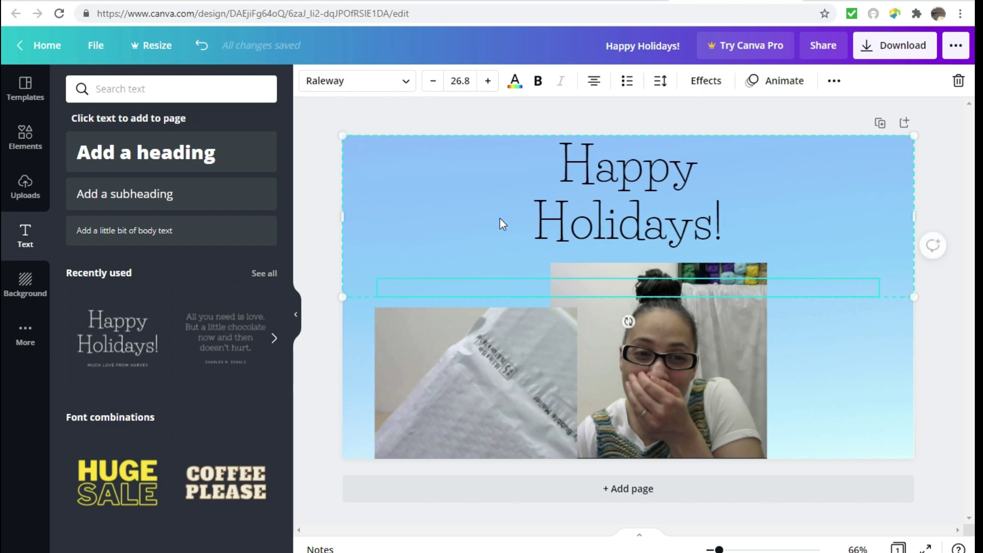
Step: Replace the "Happy Holidays!" heading text with "Super Happy Mail From"
{"action": "left_click", "coordinate": [730, 221]}
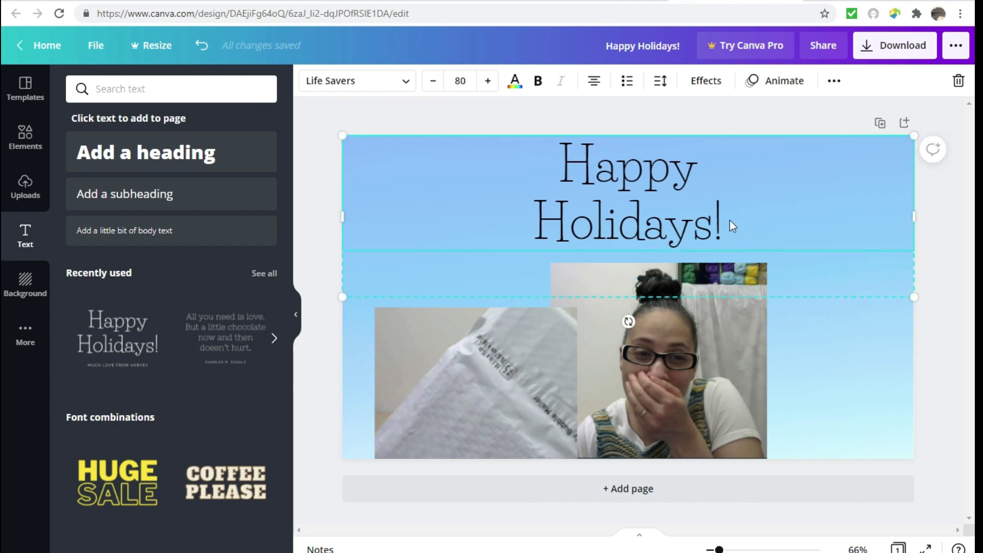
{"action": "left_click", "coordinate": [728, 223]}
{"action": "key", "text": "BackSpace"}
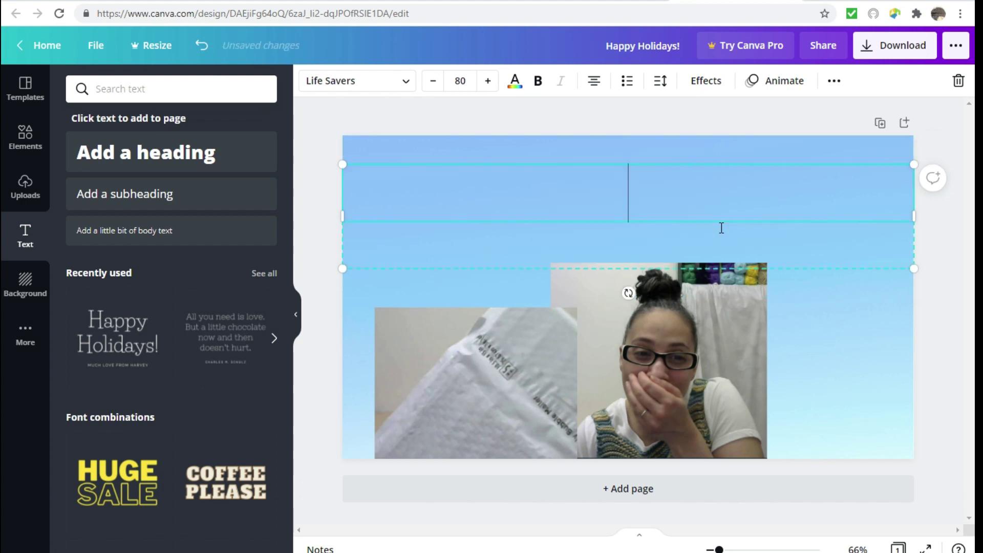
{"action": "type", "text": "SA"}
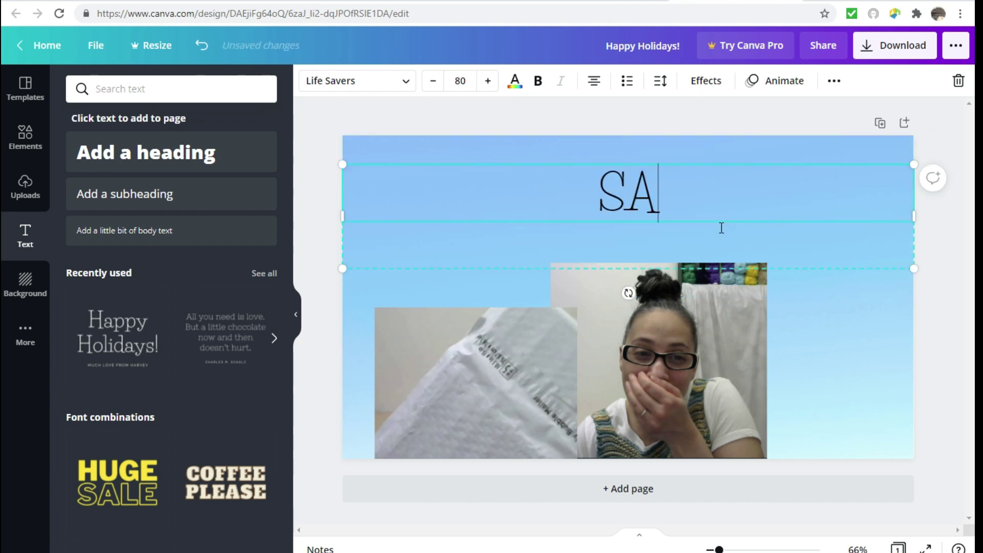
{"action": "key", "text": "BackSpace"}
{"action": "type", "text": "up"}
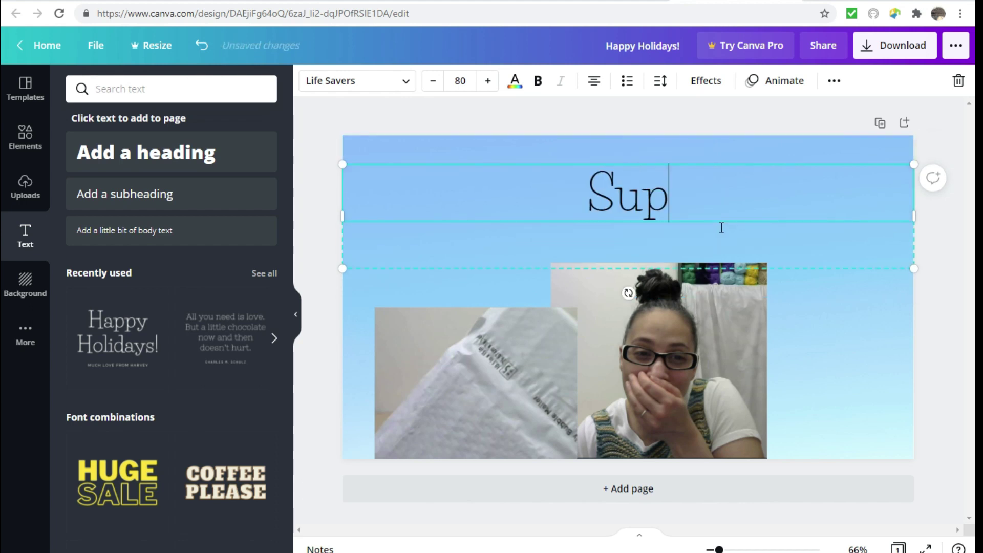
{"action": "type", "text": "er"}
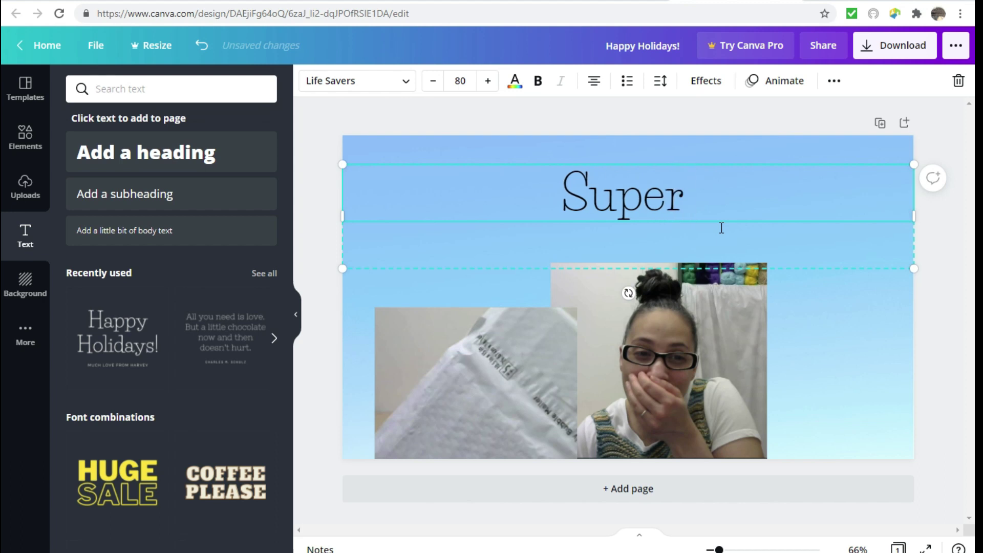
{"action": "type", "text": " Happ"}
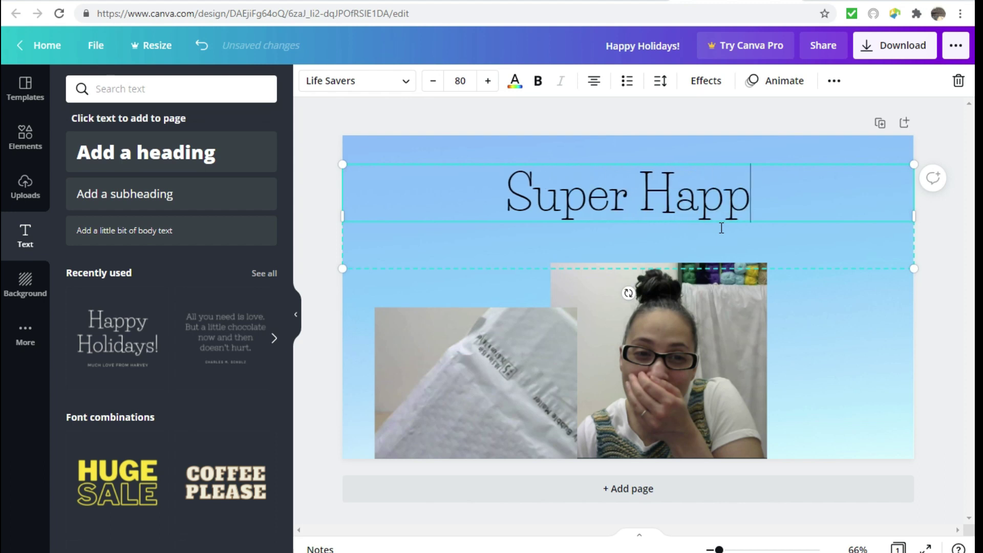
{"action": "type", "text": "y "}
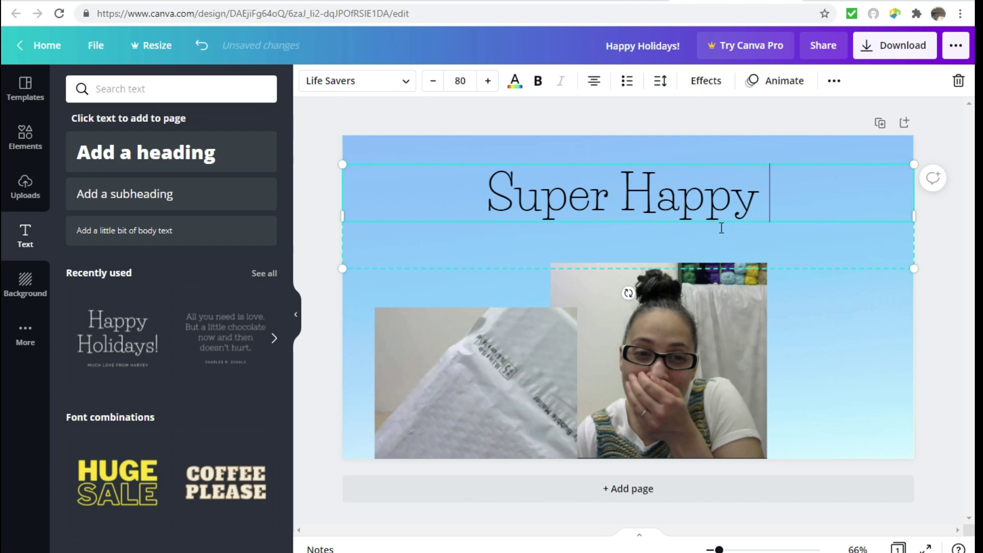
{"action": "type", "text": "Mas"}
{"action": "key", "text": "BackSpace"}
{"action": "type", "text": "il "}
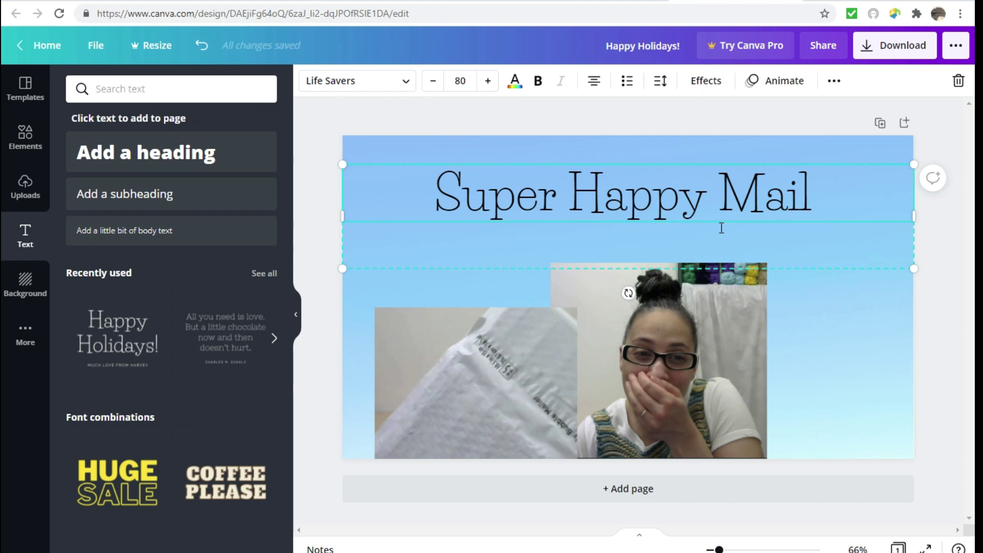
{"action": "type", "text": "F"}
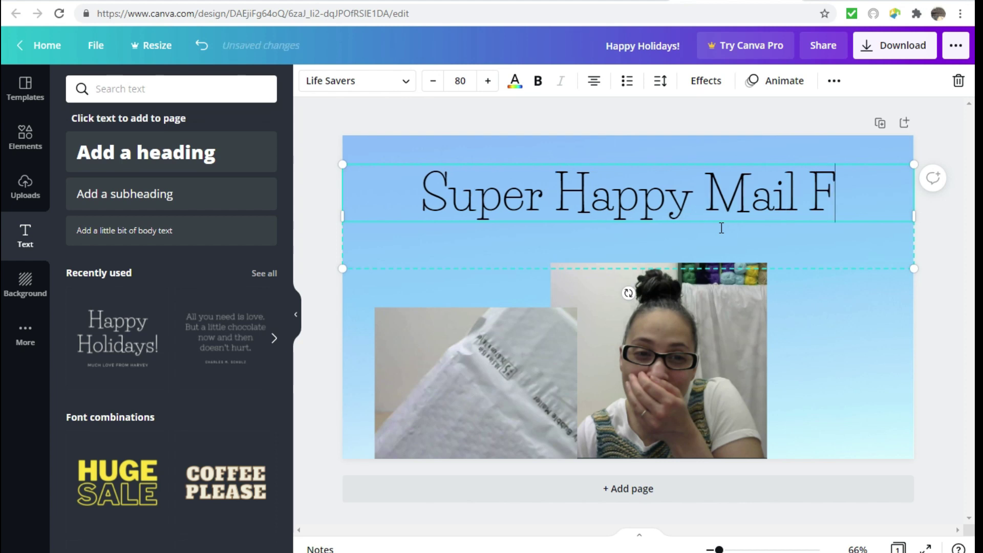
{"action": "type", "text": "rom"}
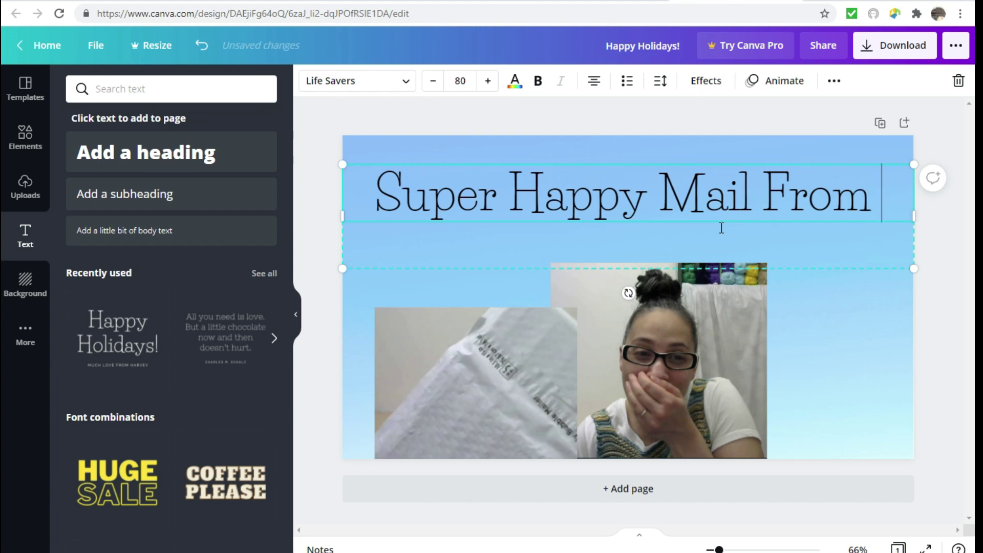
Step: Add a second line to the heading, beginning with "DOYcre"
{"action": "key", "text": "Return"}
{"action": "type", "text": "Do"}
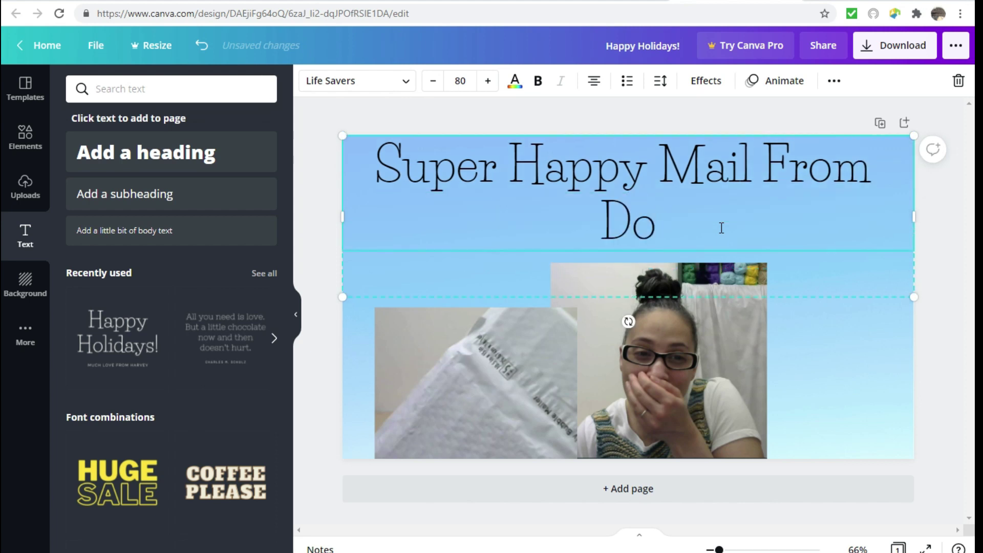
{"action": "key", "text": "BackSpace"}
{"action": "type", "text": "OYcre"}
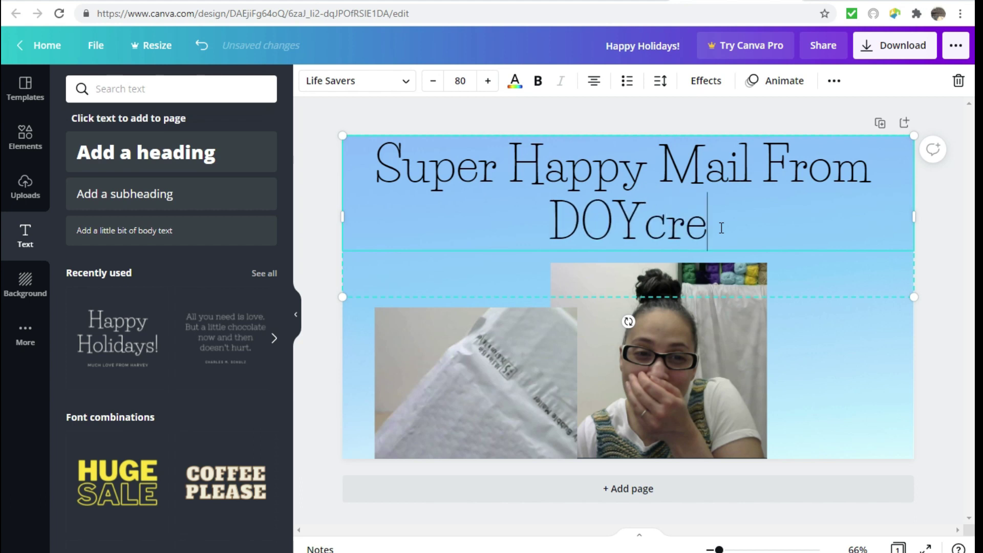